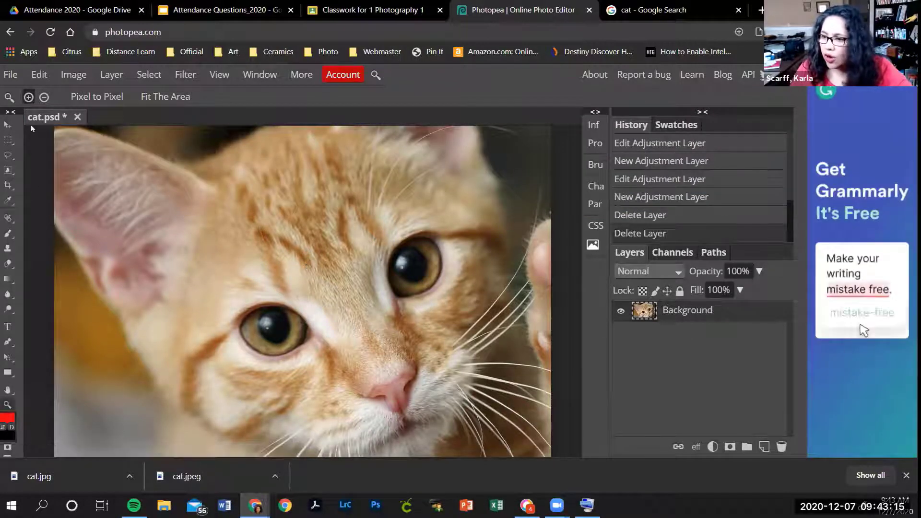
- Select the Crop Tool, set to a fixed 3:2 ratio with W 3 and H 2
left_click(8, 186)
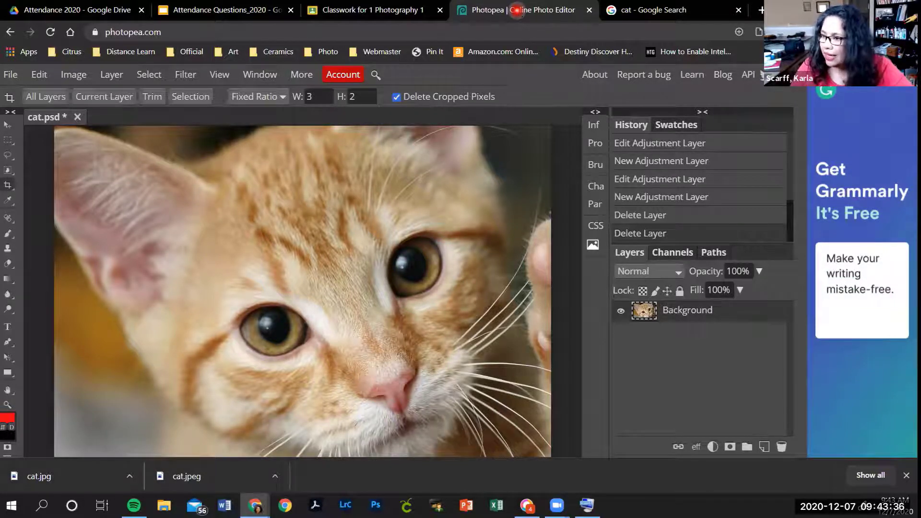
left_click(274, 98)
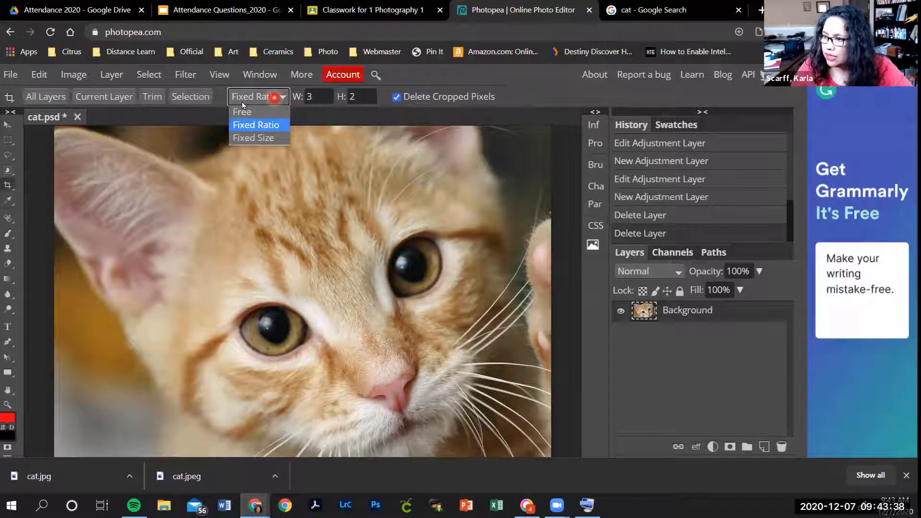
left_click(267, 125)
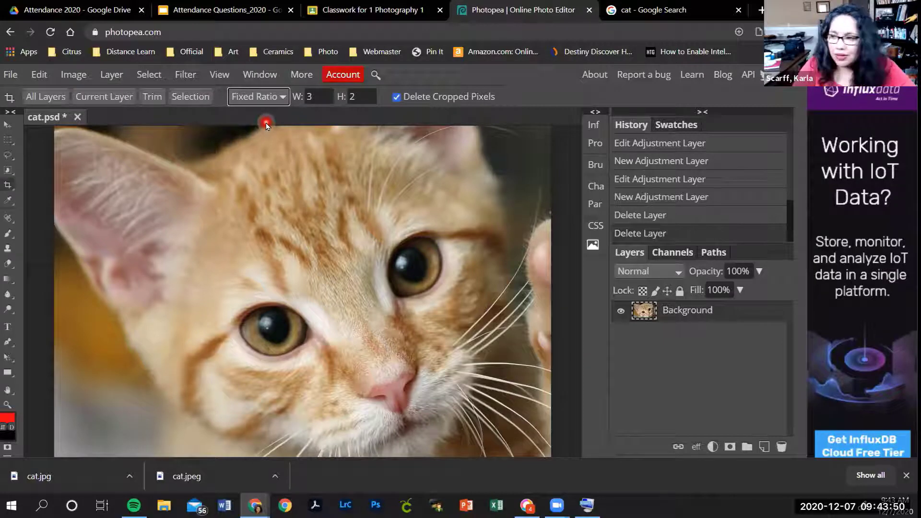
left_click(311, 97)
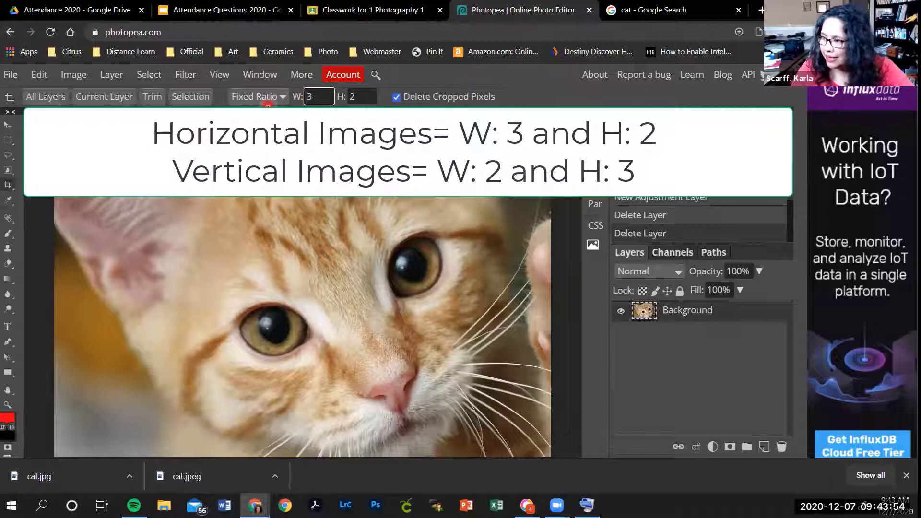
left_click(369, 96)
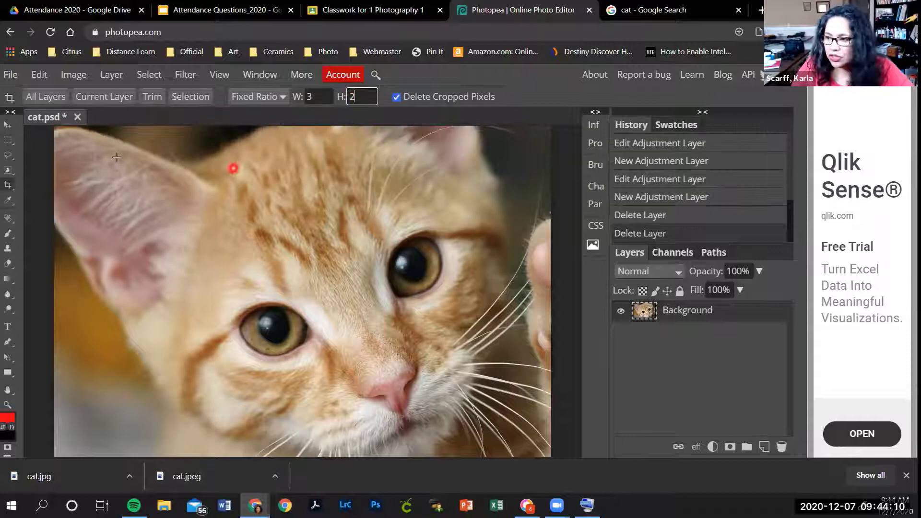
- Draw a 3:2 crop frame across nearly the whole cat photo and commit the crop
left_click_drag(62, 134, 561, 448)
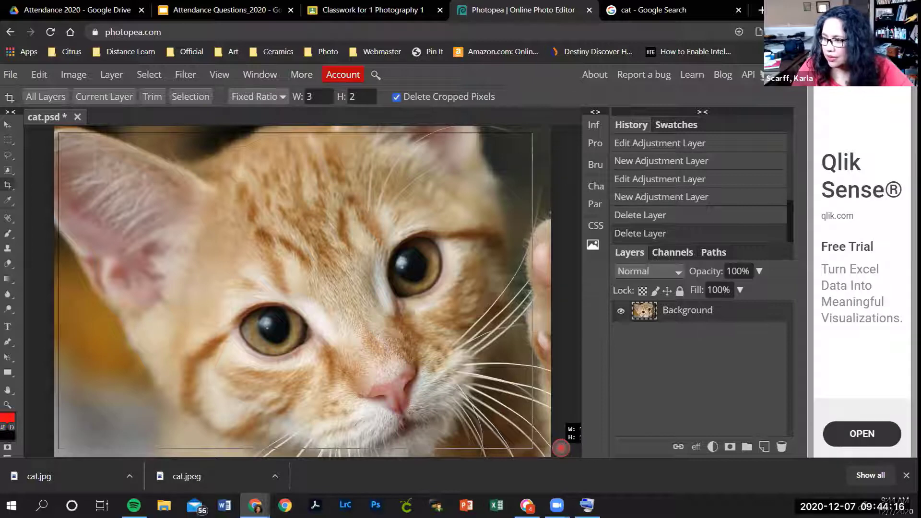
left_click_drag(561, 448, 561, 448)
left_click(530, 100)
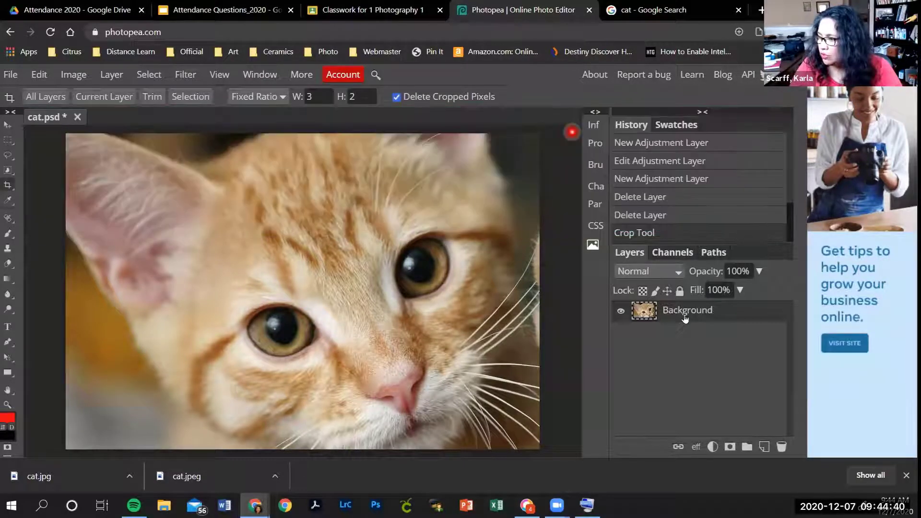
- Duplicate the Background layer and start renaming the copy
right_click(662, 312)
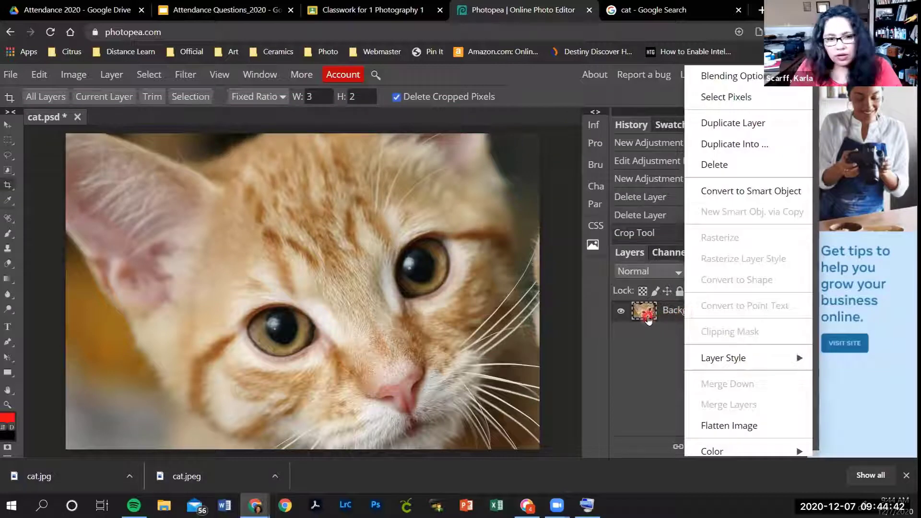
left_click(751, 125)
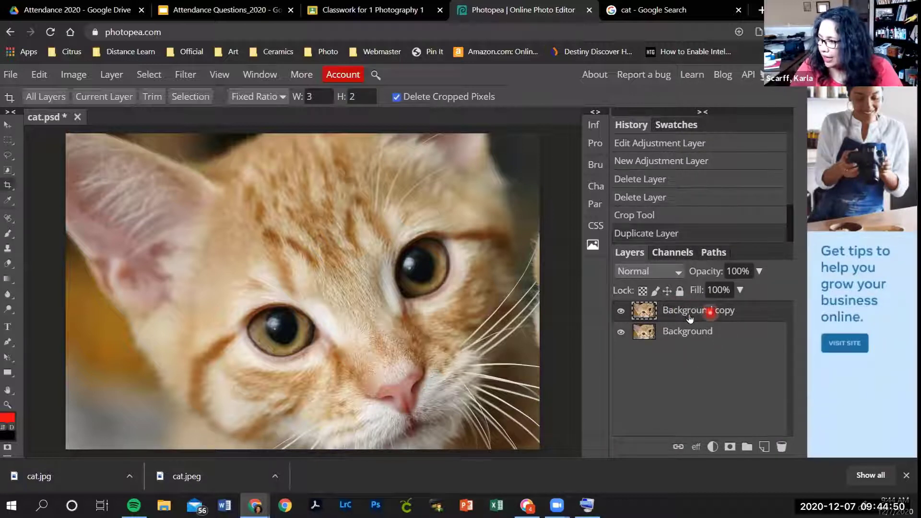
double_click(787, 320)
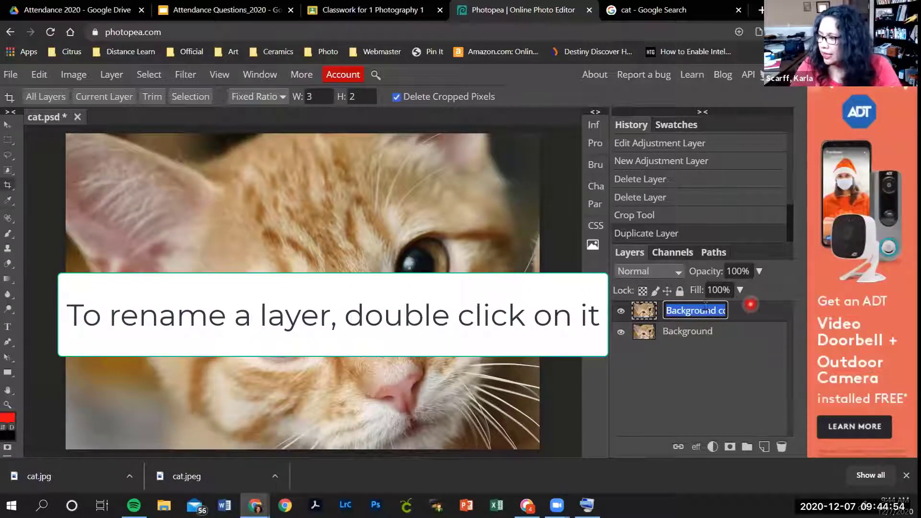
- Name the copy 'Sharp' and apply Unsharp Mask: 174% amount, 4.5 px radius, 0 threshold
type("Sharp")
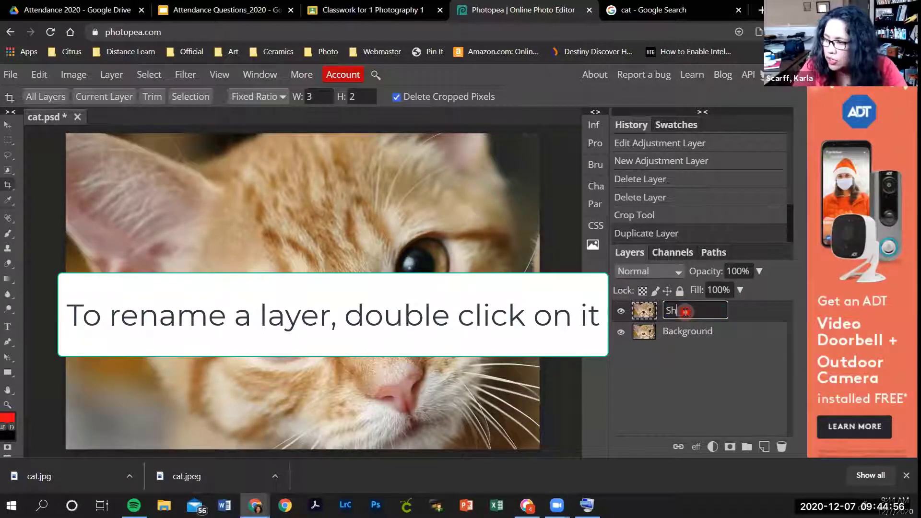
key("Return")
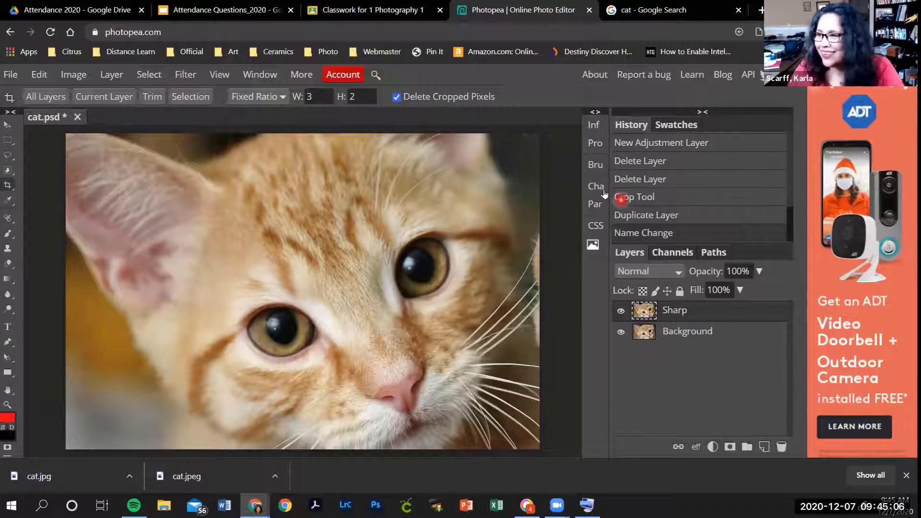
left_click(182, 80)
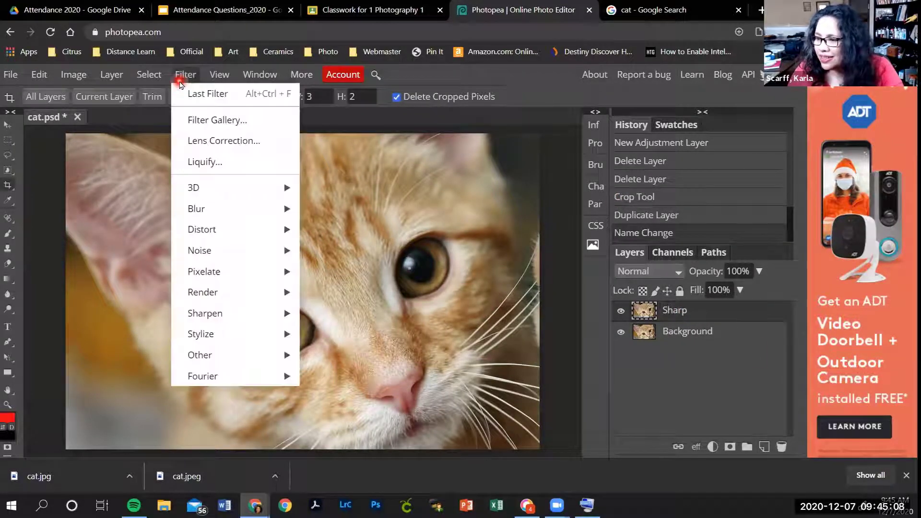
left_click(246, 315)
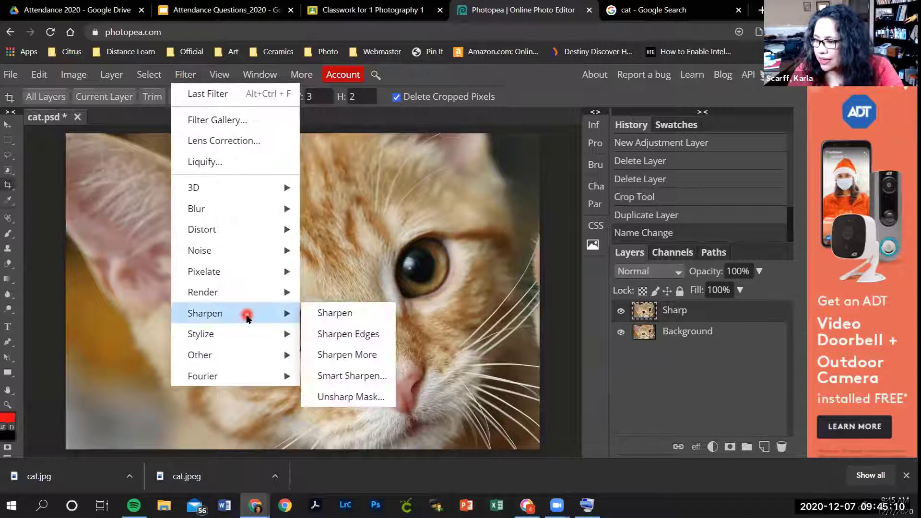
left_click(360, 397)
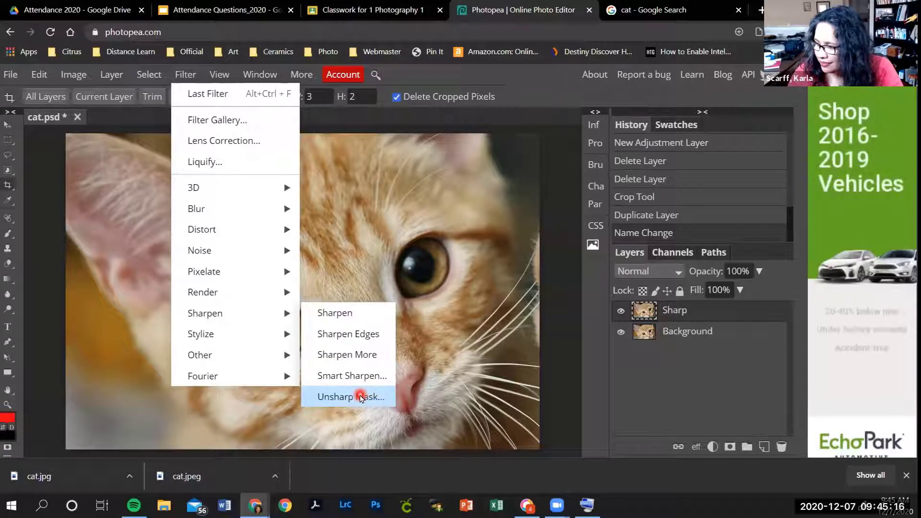
left_click(360, 397)
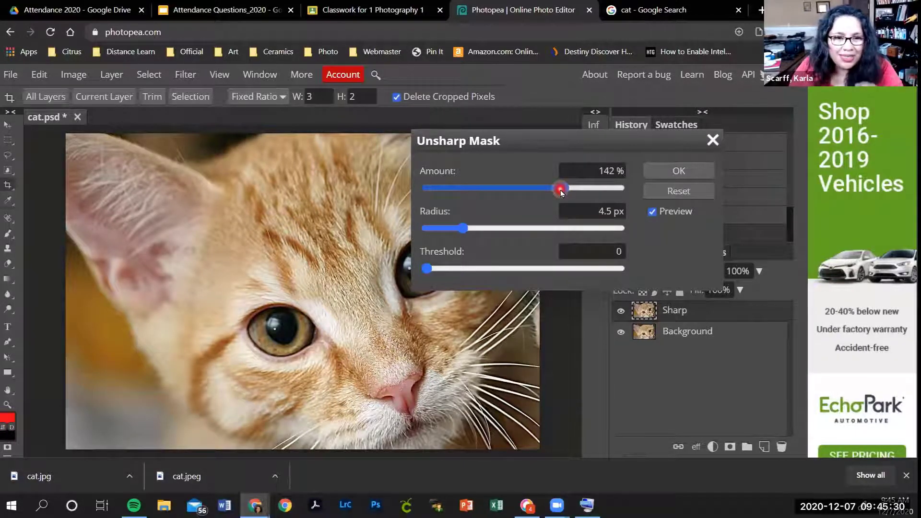
left_click_drag(562, 193, 613, 213)
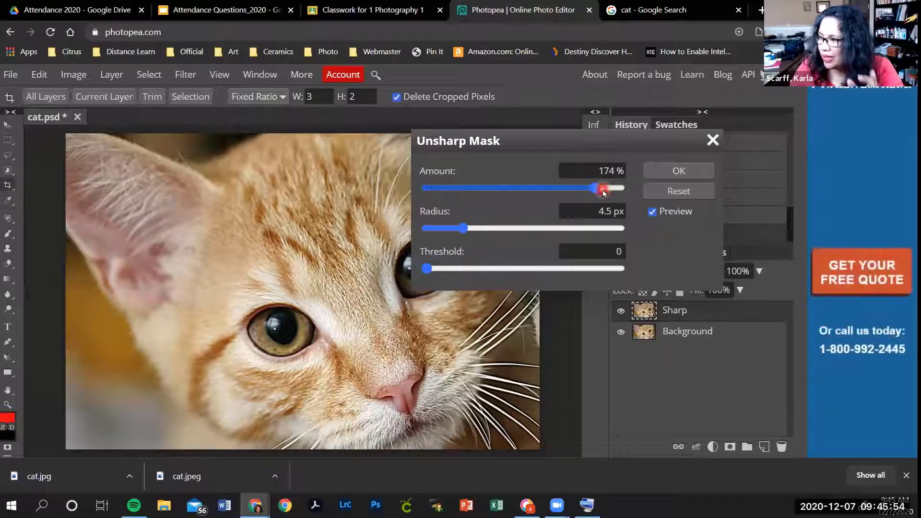
left_click(668, 172)
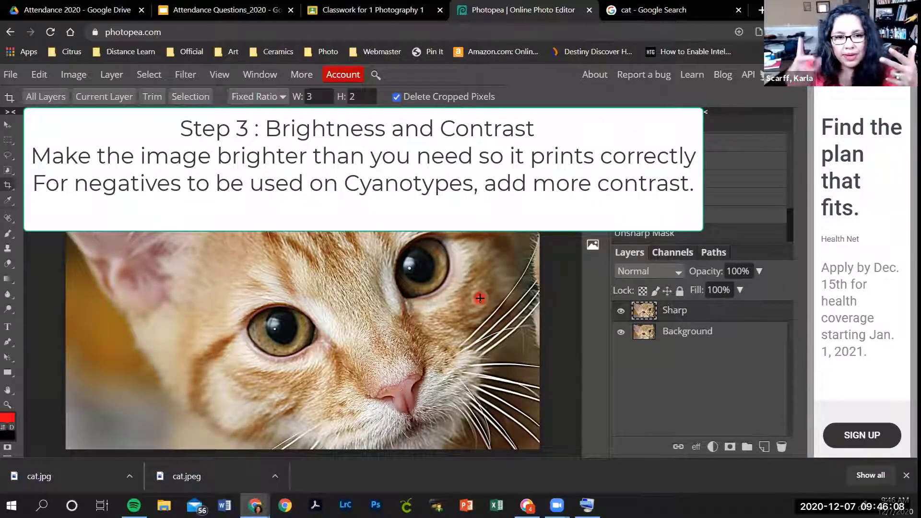
- Add a Brightness/Contrast adjustment layer above Sharp with Brightness 27 and Contrast 19
left_click(716, 450)
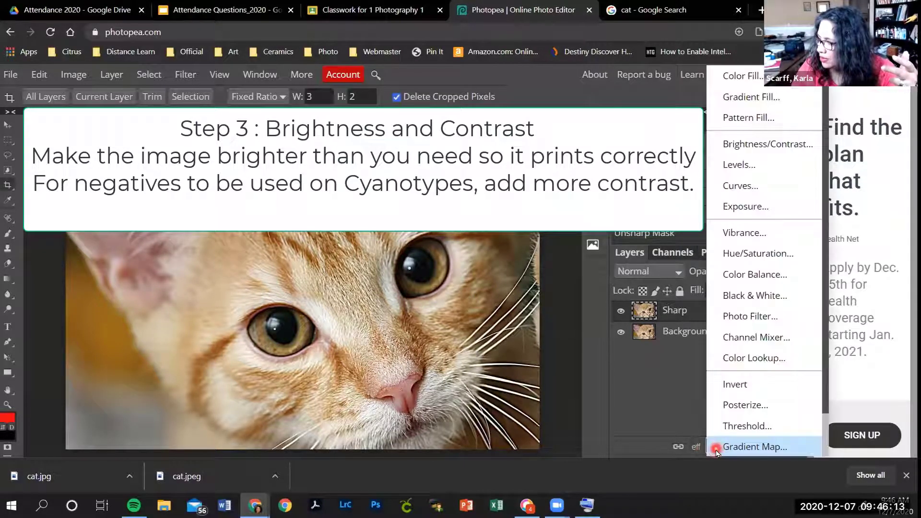
left_click(800, 149)
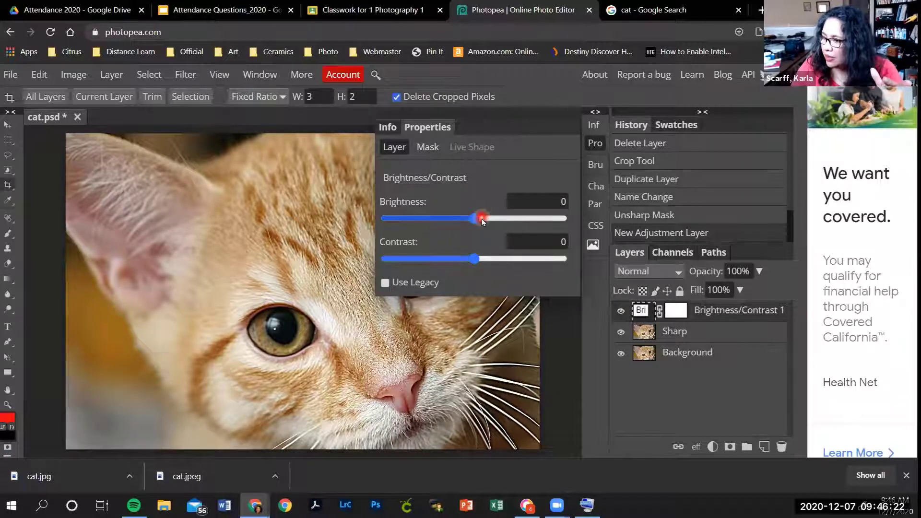
left_click_drag(481, 218, 490, 223)
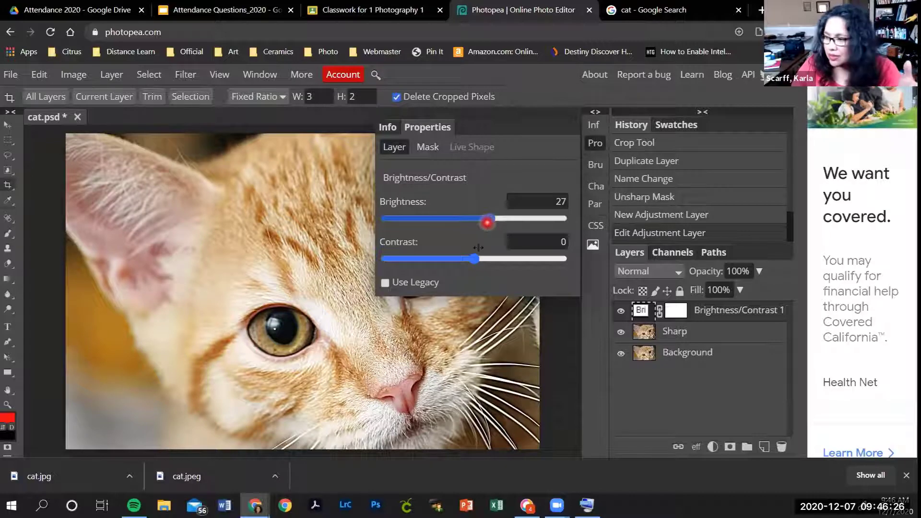
left_click_drag(475, 259, 445, 247)
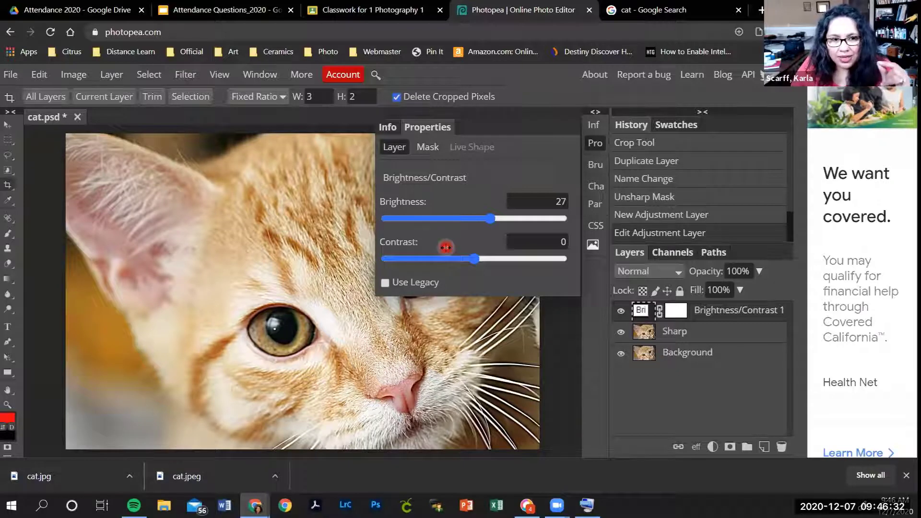
mouse_move(445, 247)
left_mouse_down()
mouse_move(445, 262)
mouse_move(491, 263)
left_mouse_up()
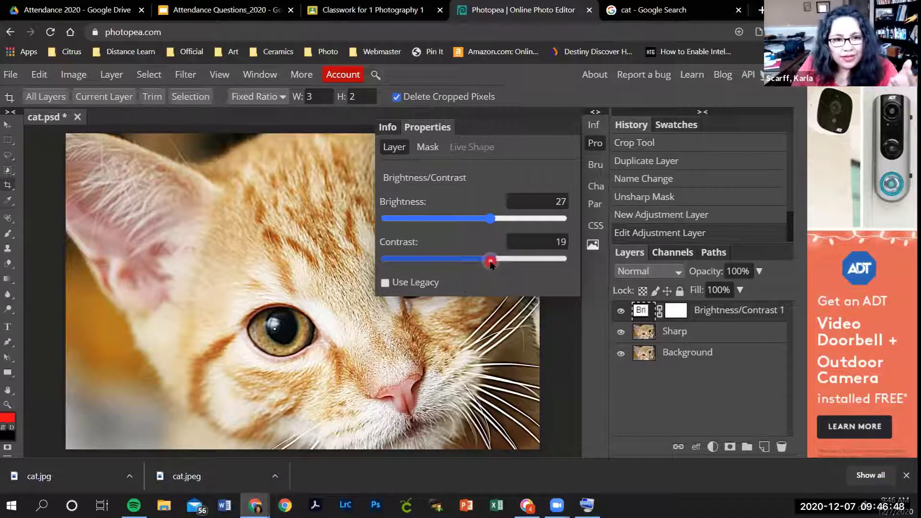
left_click(595, 145)
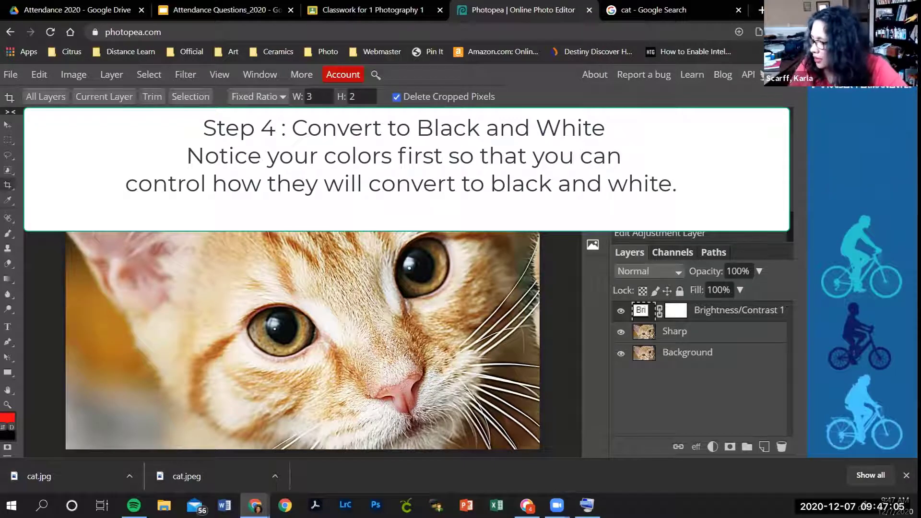
- Add a Black & White adjustment layer above Brightness/Contrast 1
left_click(712, 446)
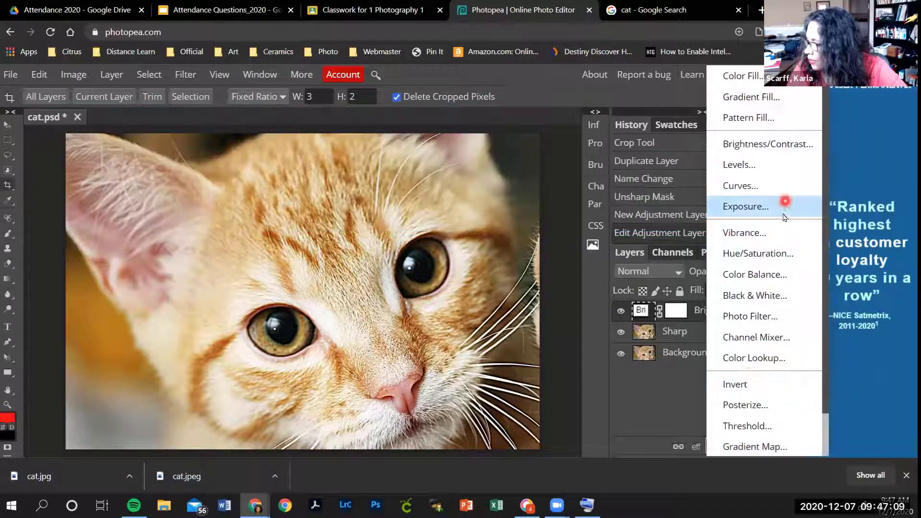
left_click(762, 304)
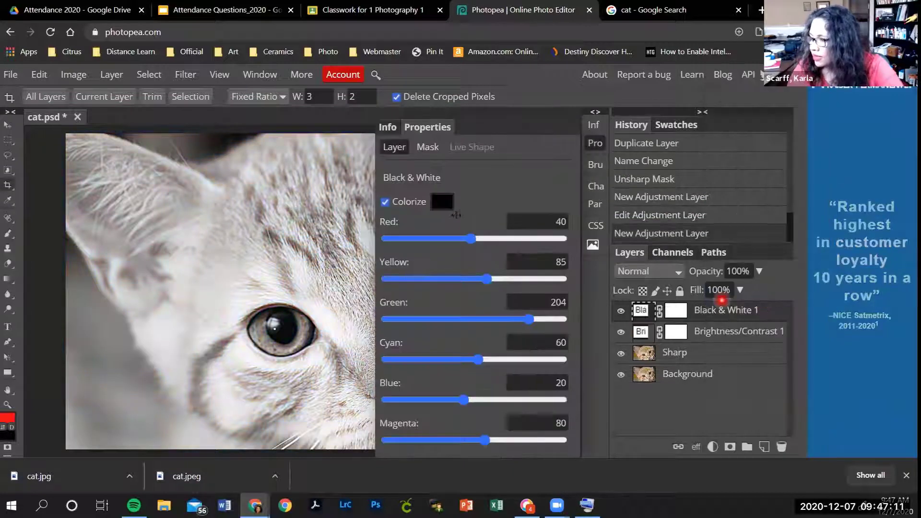
left_click(478, 441)
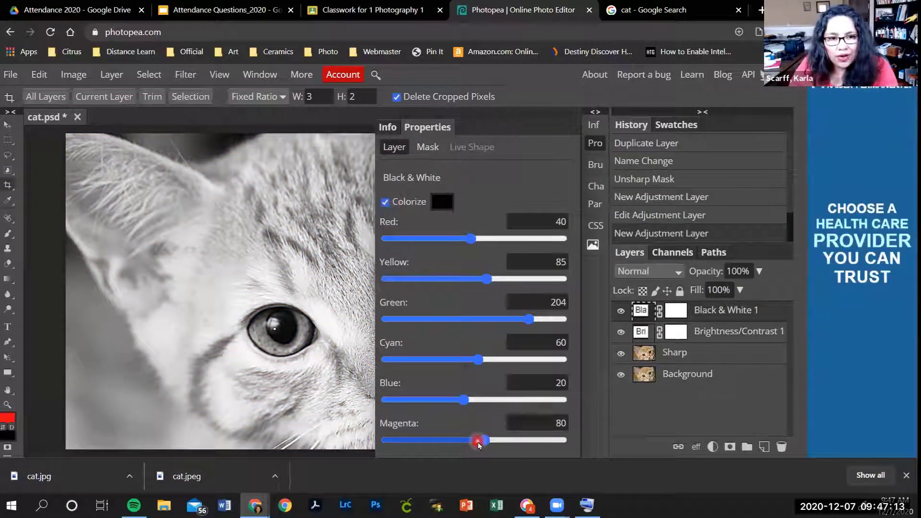
left_click(463, 399)
left_click(528, 319)
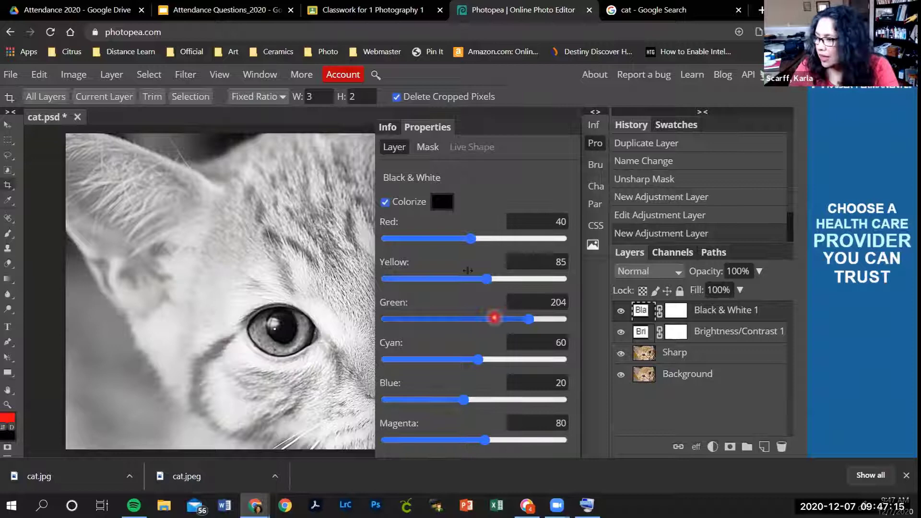
left_click(468, 236)
- Set the Black & White Yellow slider to 53 and Red to 55
left_click_drag(487, 278, 474, 279)
left_click(470, 239)
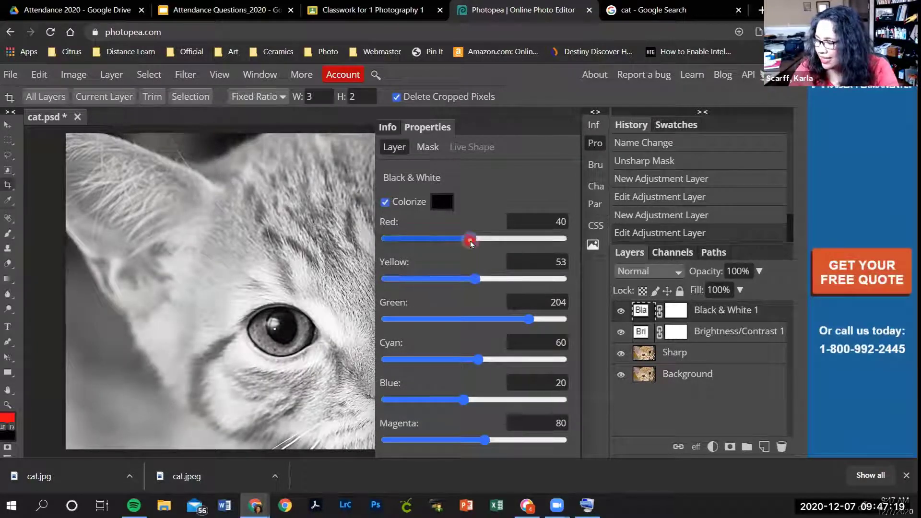
mouse_move(476, 243)
left_mouse_down()
mouse_move(487, 239)
mouse_move(476, 239)
left_mouse_up()
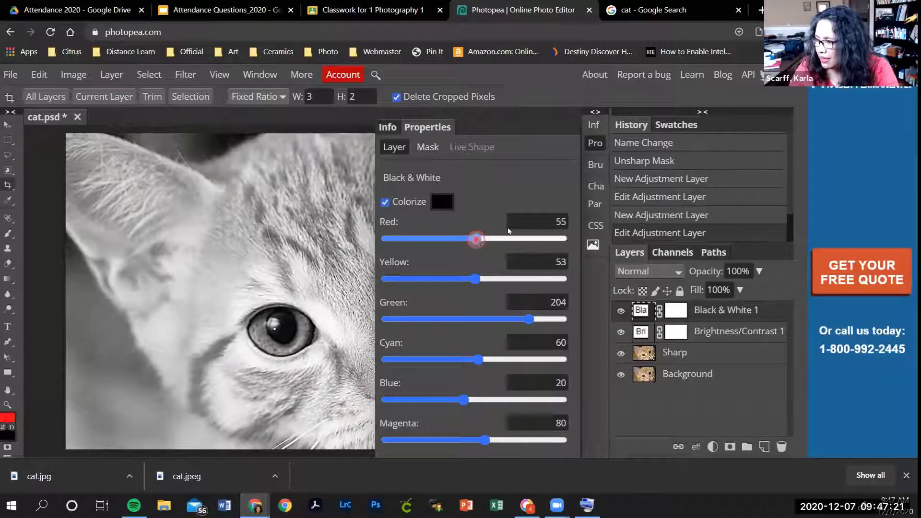
left_click(597, 144)
left_click(599, 149)
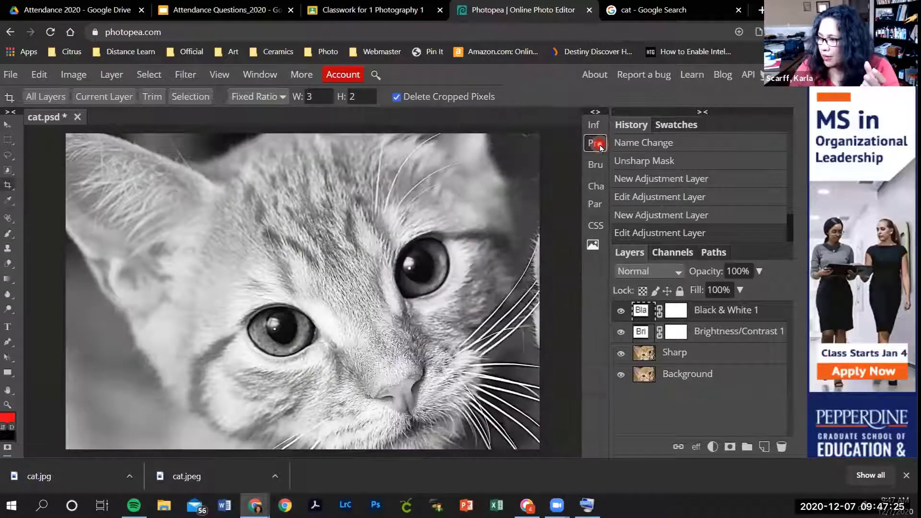
left_click(552, 320)
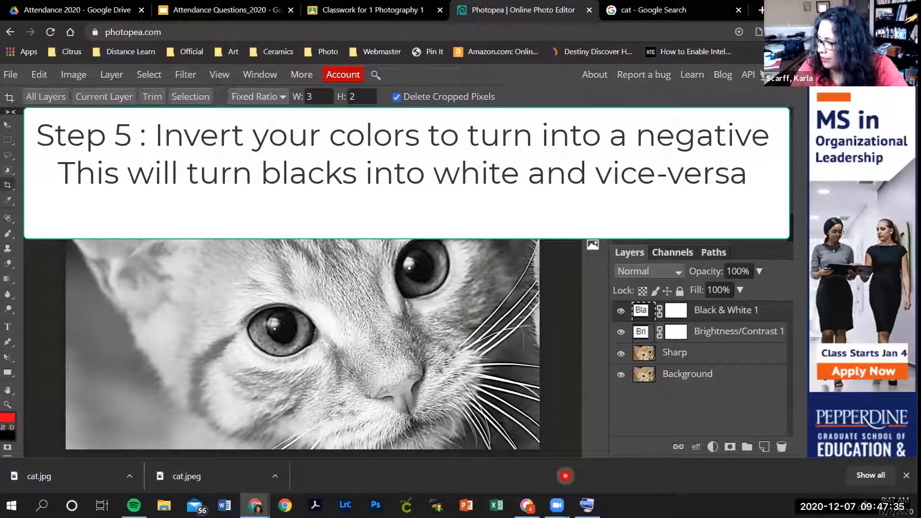
- Add an Invert adjustment layer above Black & White 1 to create the negative
left_click(714, 447)
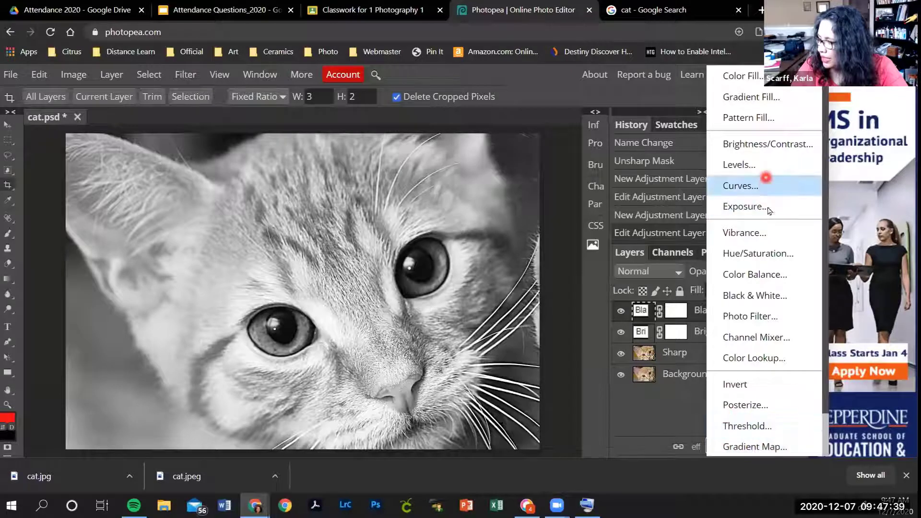
left_click(750, 385)
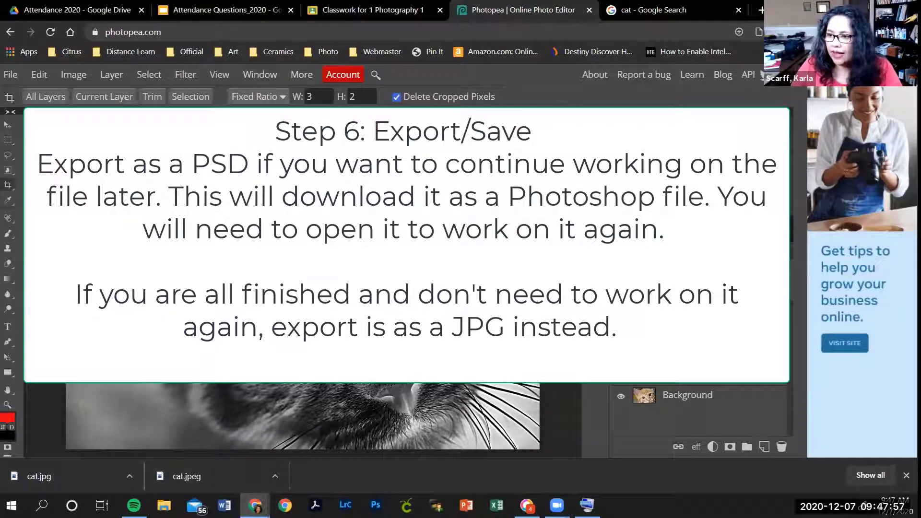
- Show the File > Export as formats: PNG, JPG, SVG, GIF and PDF
left_click(11, 76)
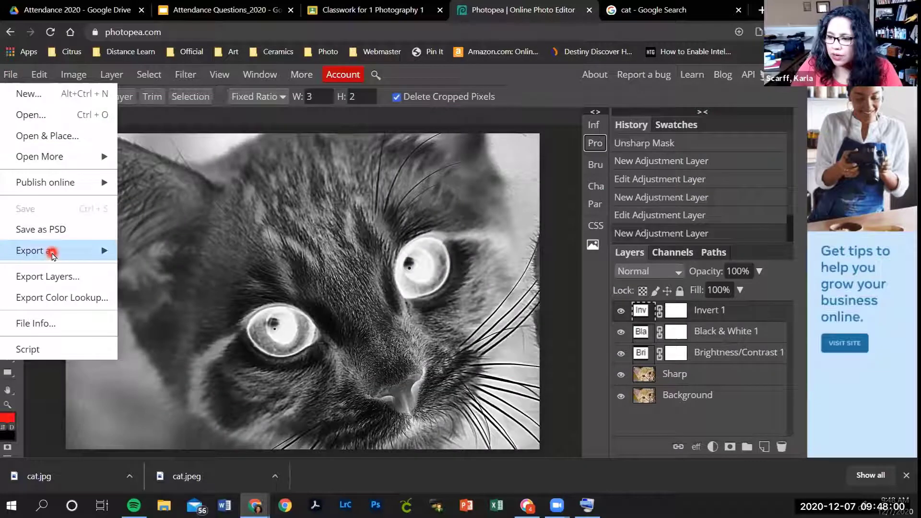
mouse_move(52, 254)
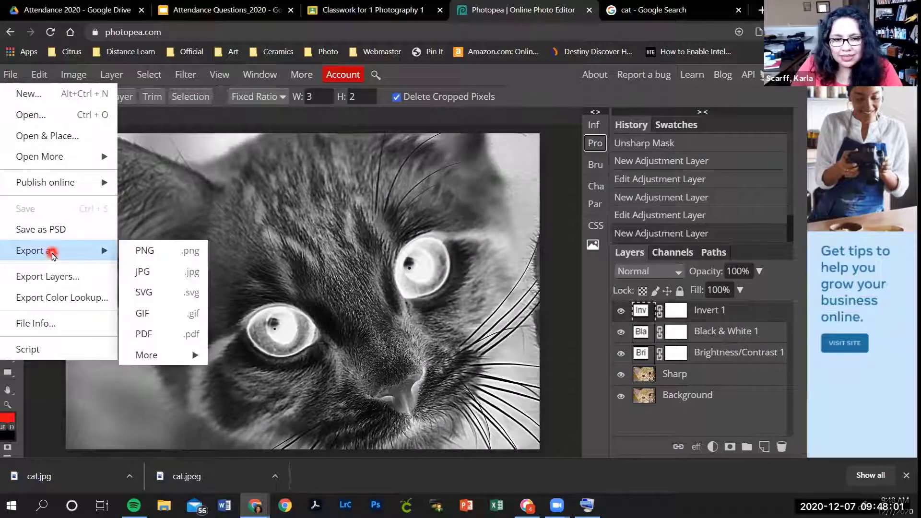